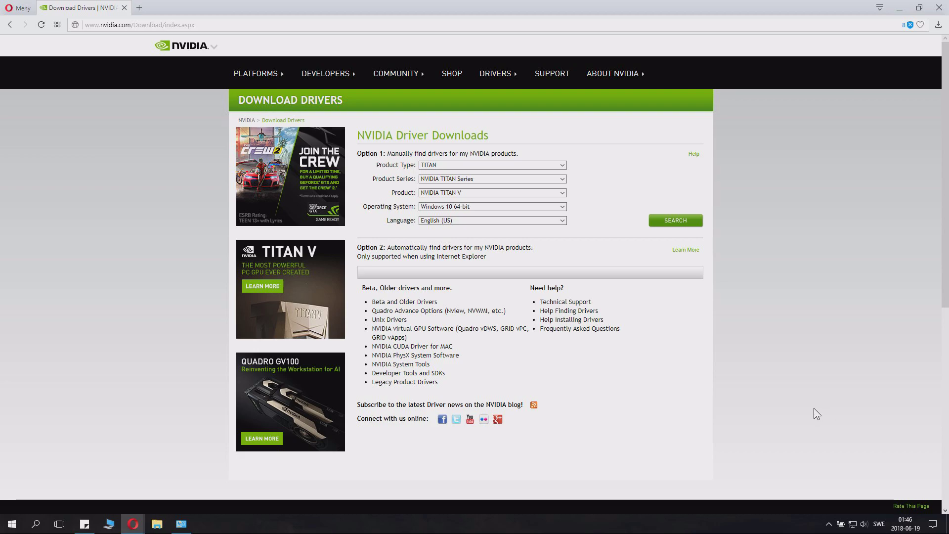
Check Device Manager's display adapters: Intel HD Graphics 620 and NVIDIA GeForce GTX 950M
click(195, 489)
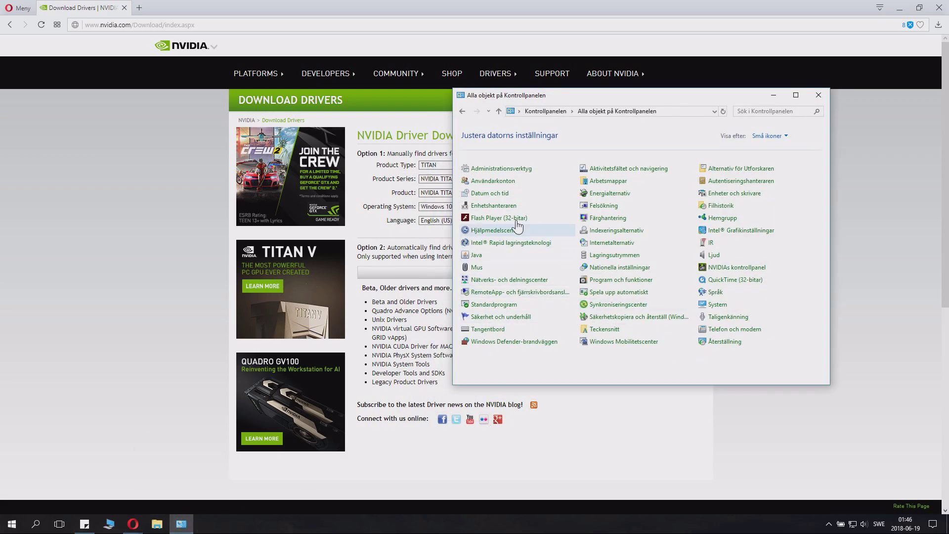
click(490, 207)
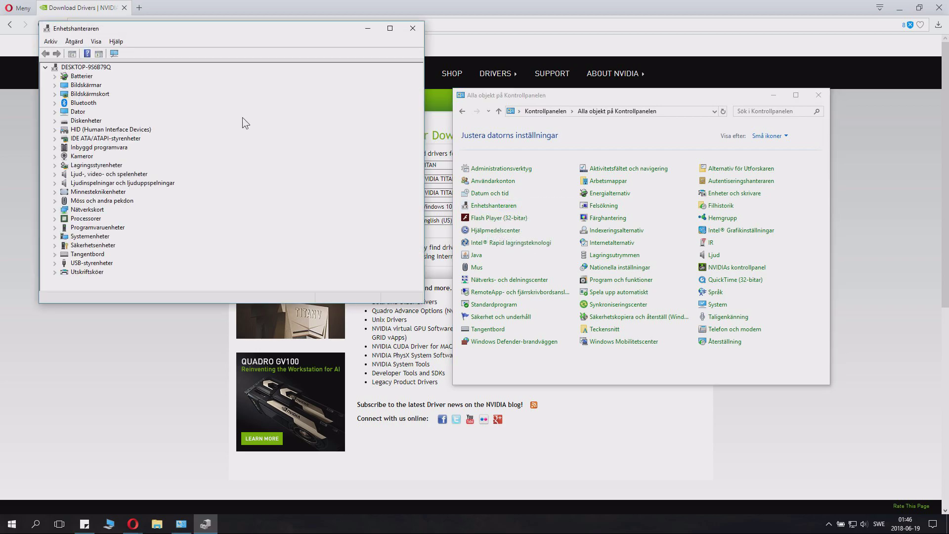
click(54, 94)
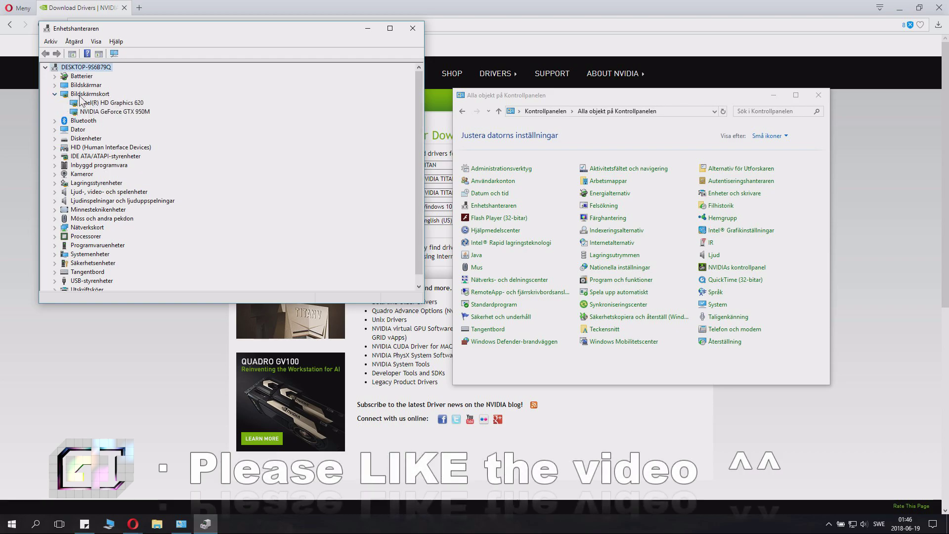
click(122, 104)
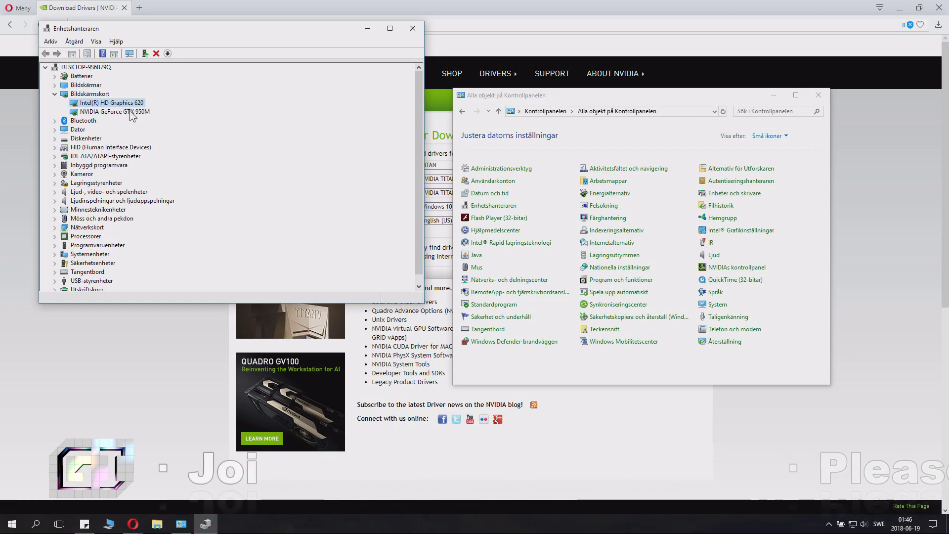
click(126, 113)
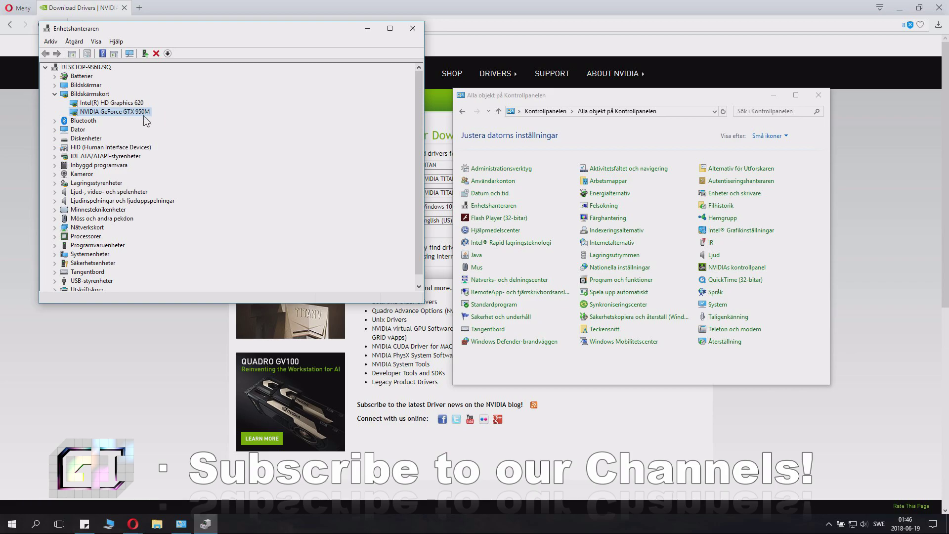
click(413, 30)
Choose product type GeForce, series GeForce 900M Series (Notebooks), and product GeForce GTX 950M
click(891, 130)
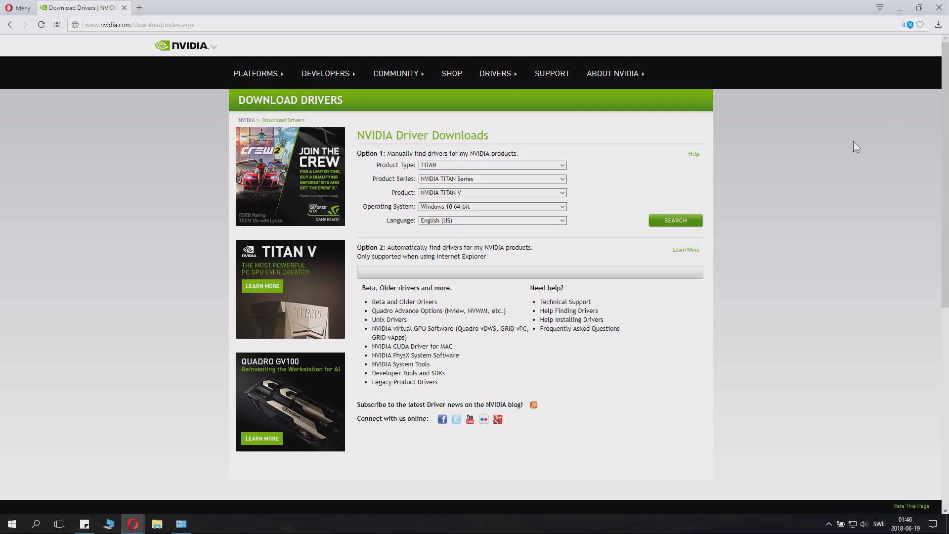
click(502, 164)
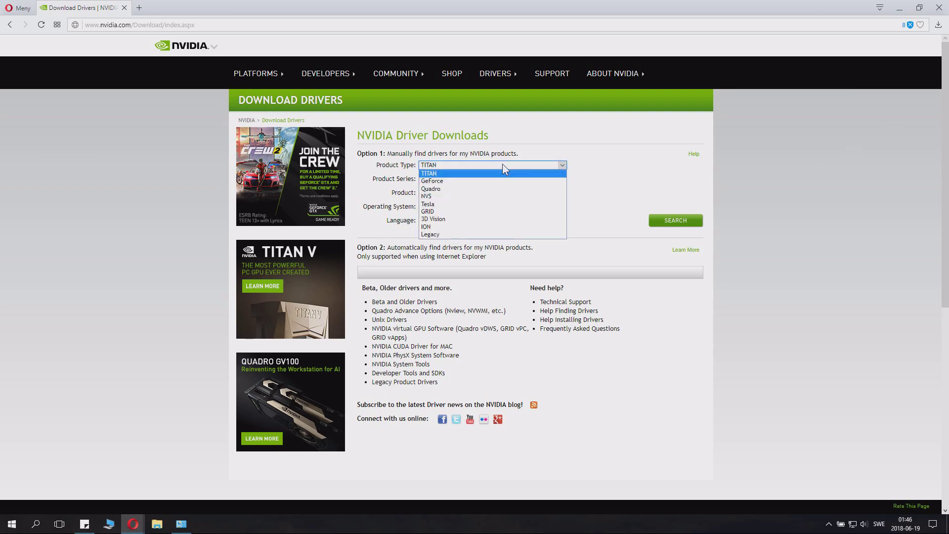
click(453, 182)
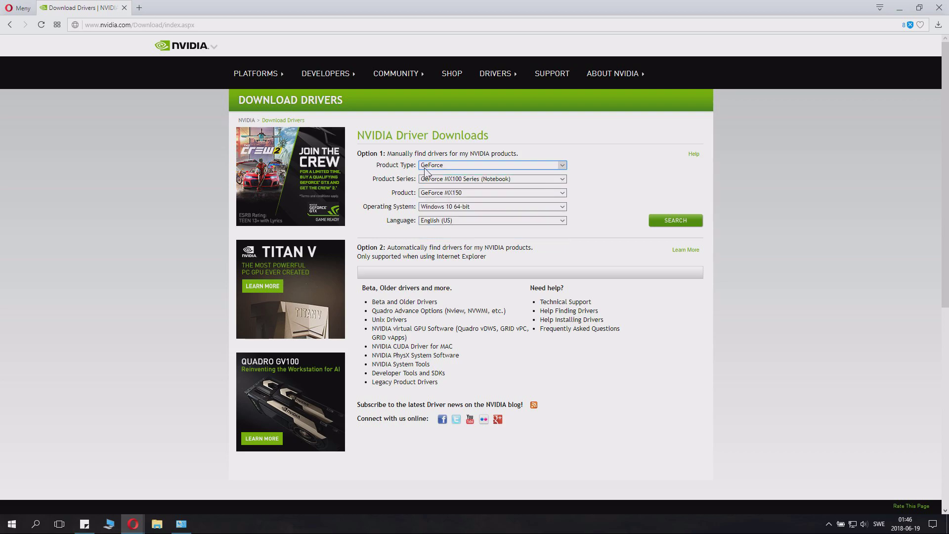
click(481, 181)
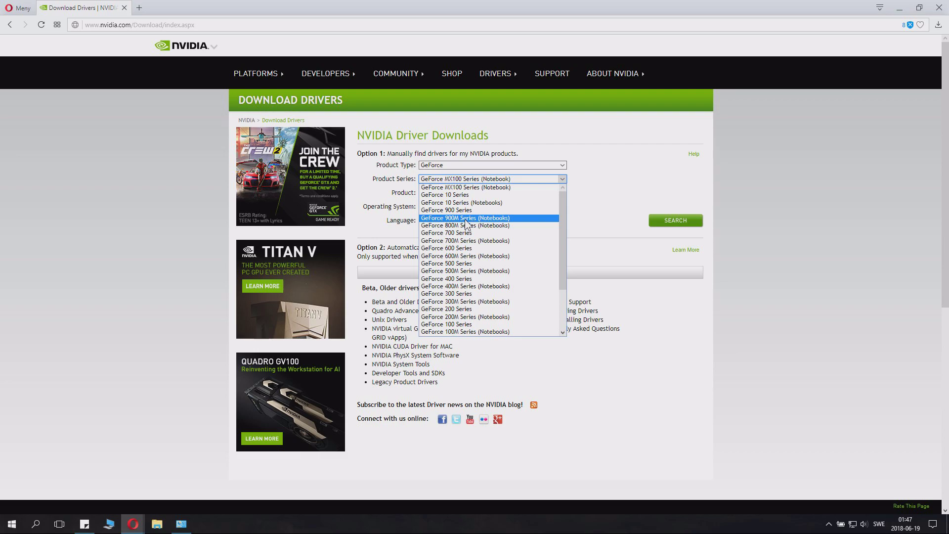
click(468, 218)
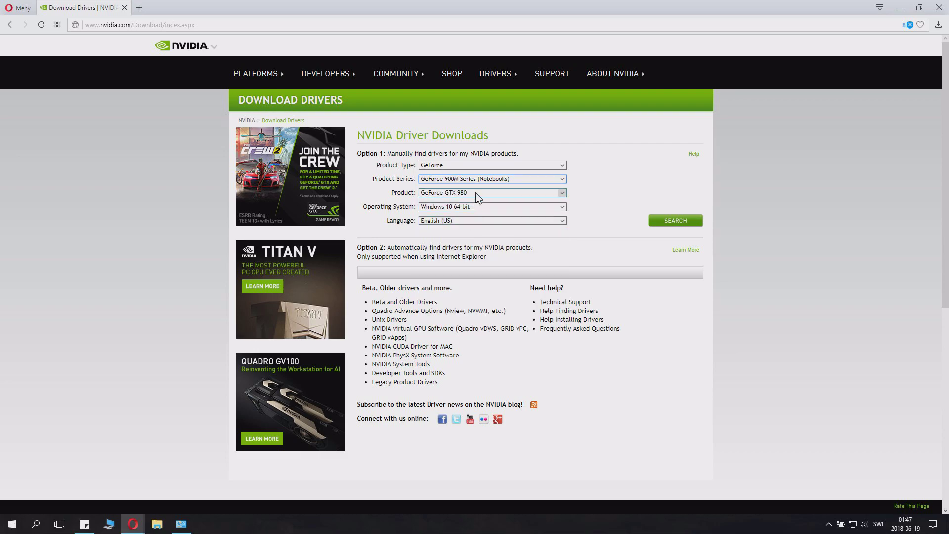
click(475, 192)
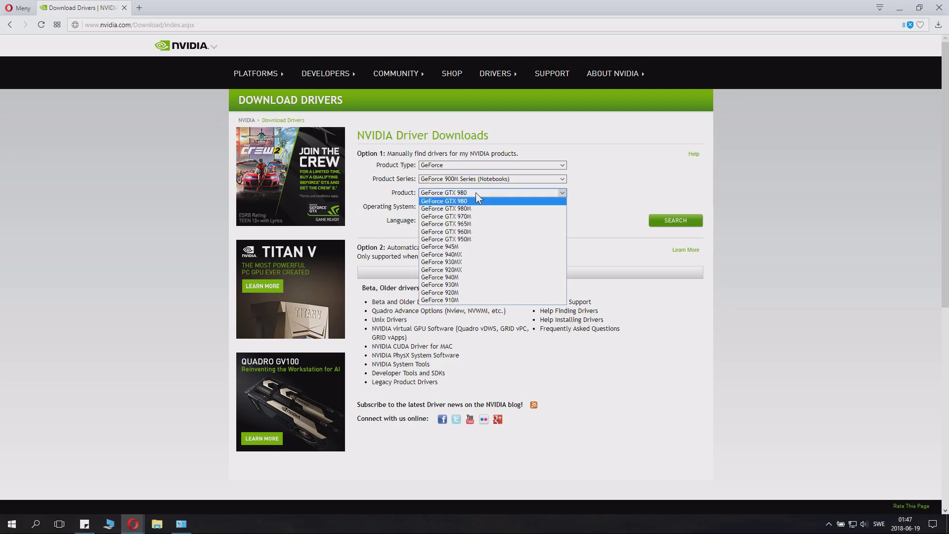
click(480, 241)
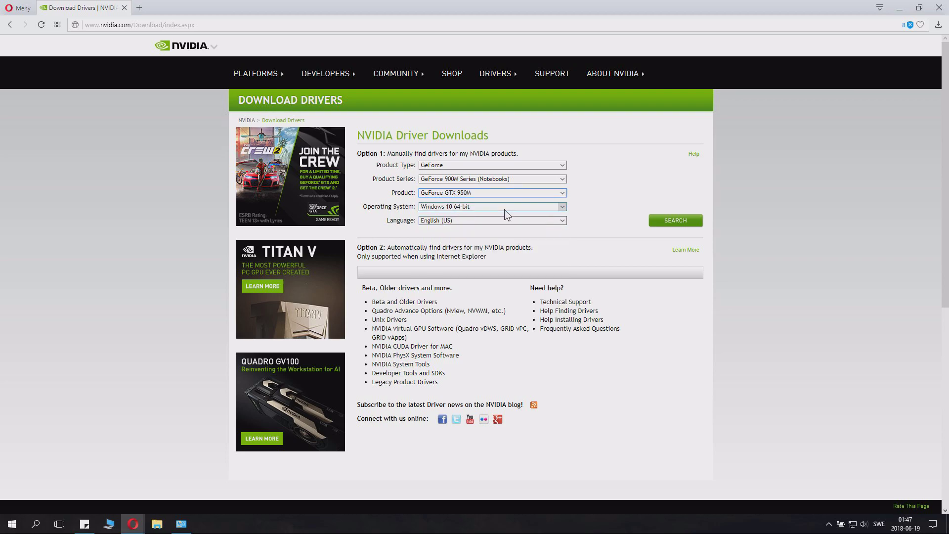
Keep Windows 10 64-bit as the operating system and English (US) as the language
click(475, 209)
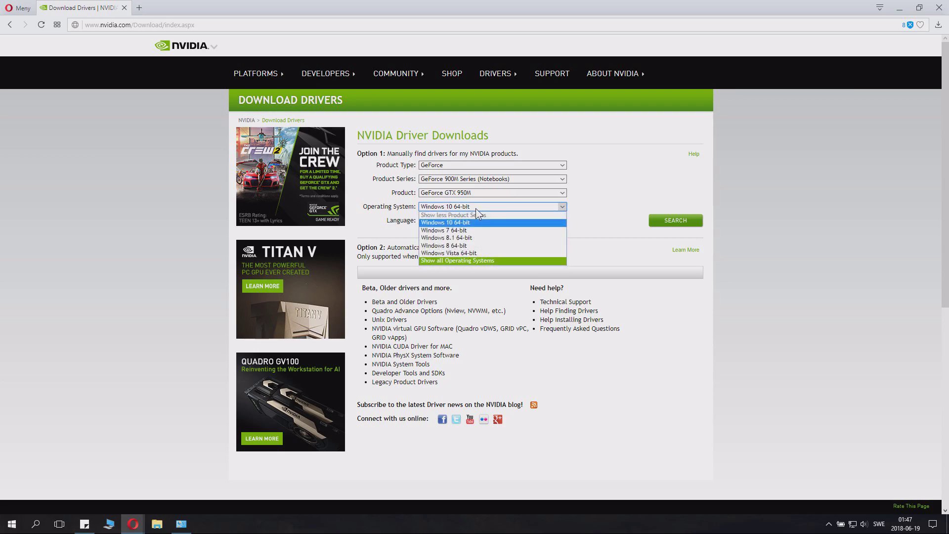
click(452, 223)
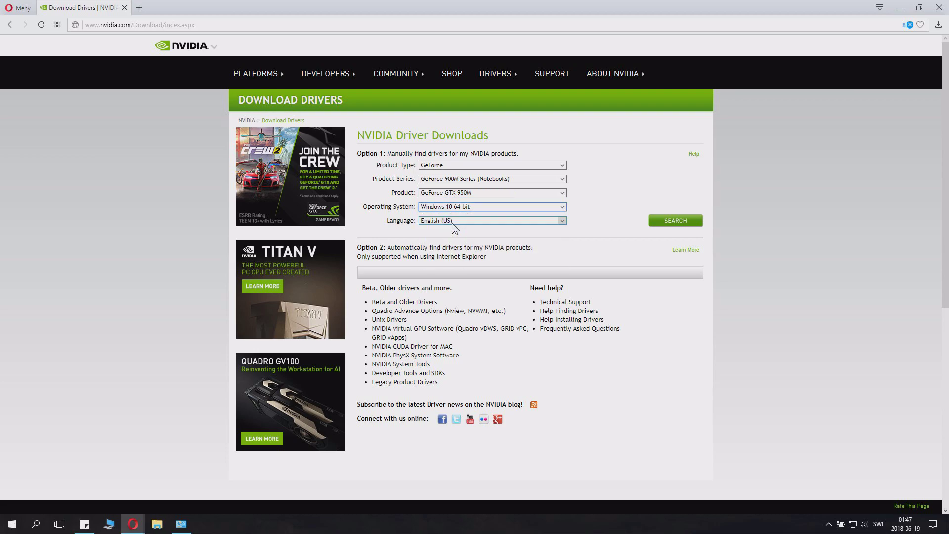
click(453, 224)
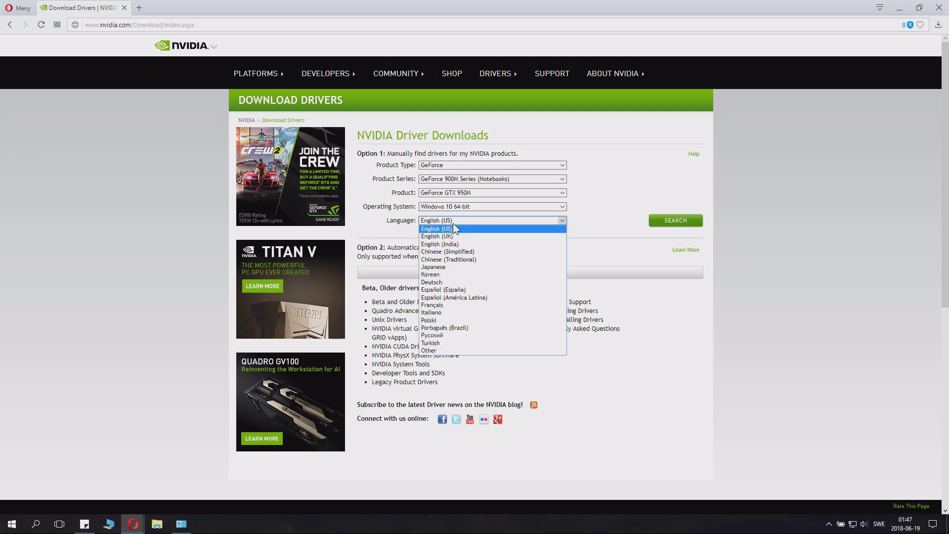
click(797, 283)
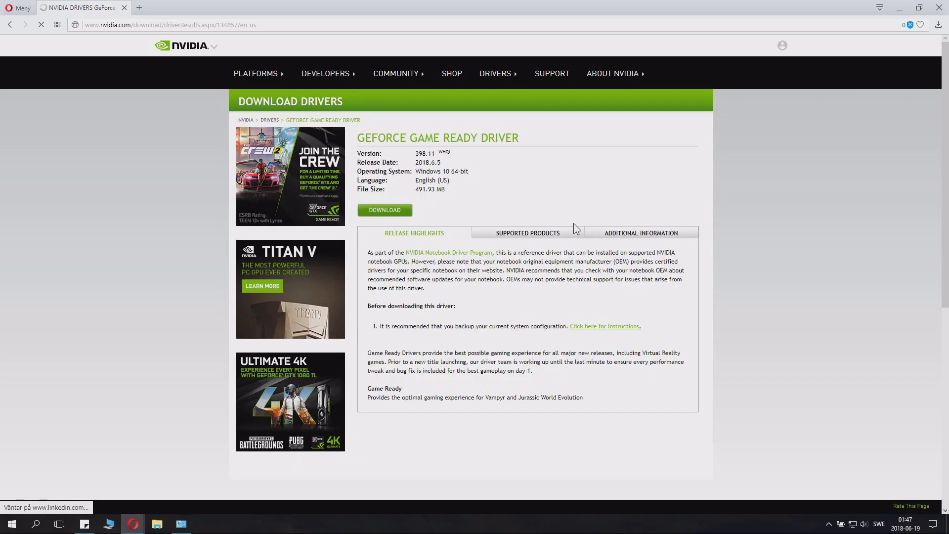
Note the 398.11 driver's release date (2018.6.5) and file size, then download it
drag(417, 162, 455, 163)
click(423, 173)
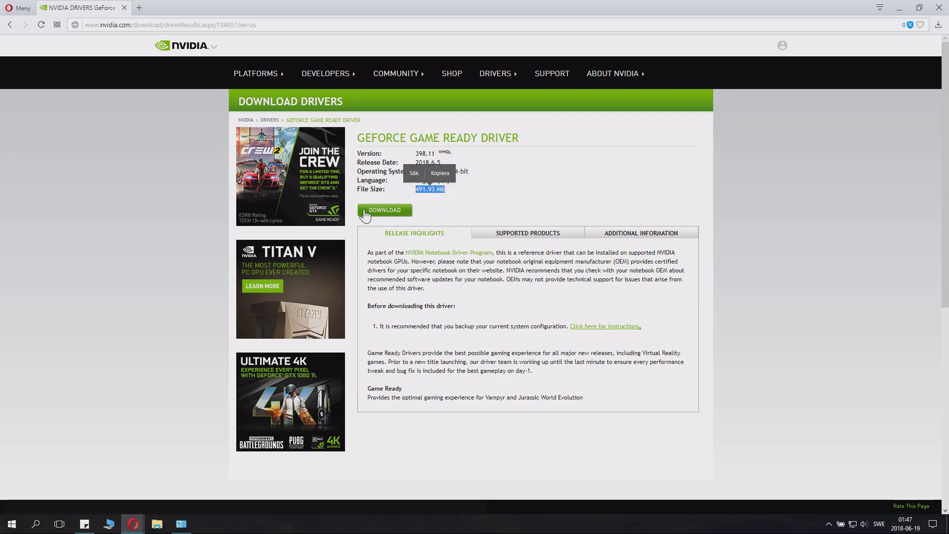
click(383, 210)
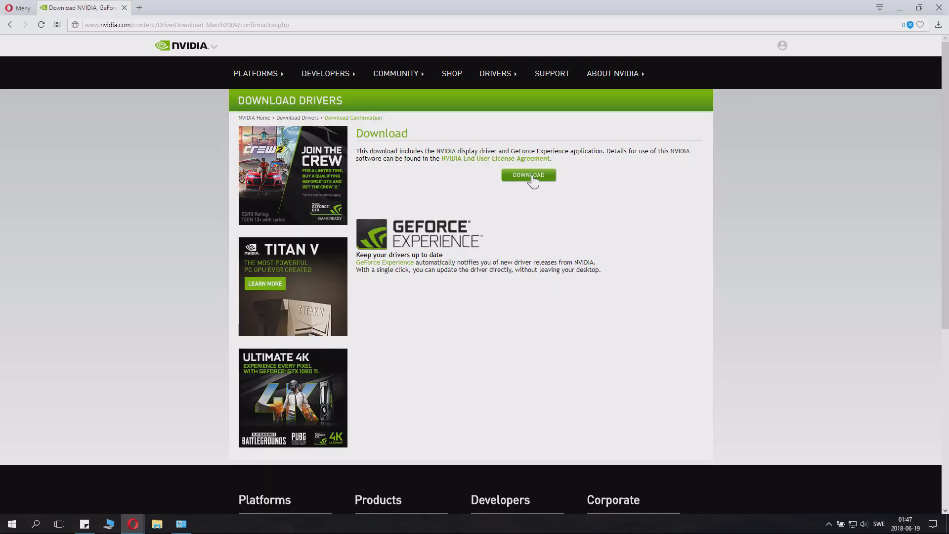
click(532, 177)
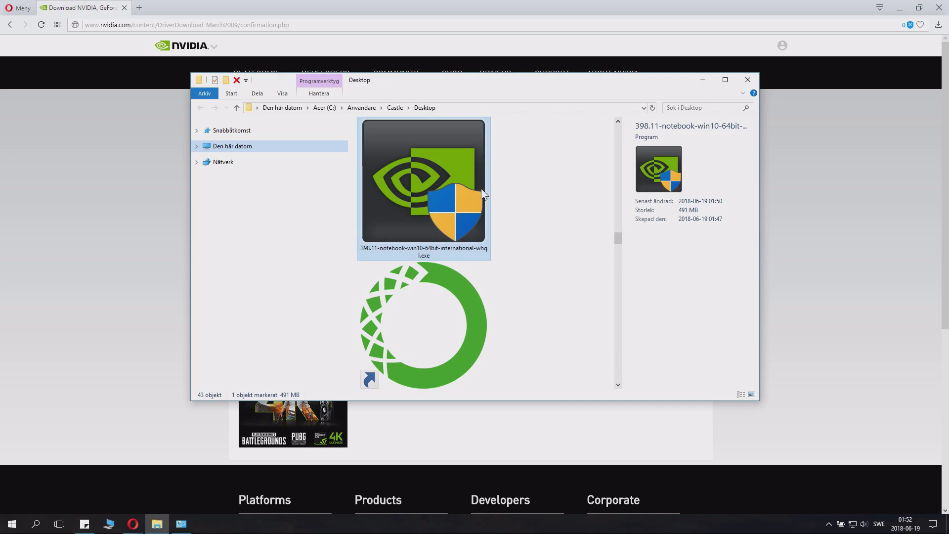
Run the downloaded 398.11 installer, close the Desktop folder and minimize the browser
double_click(455, 186)
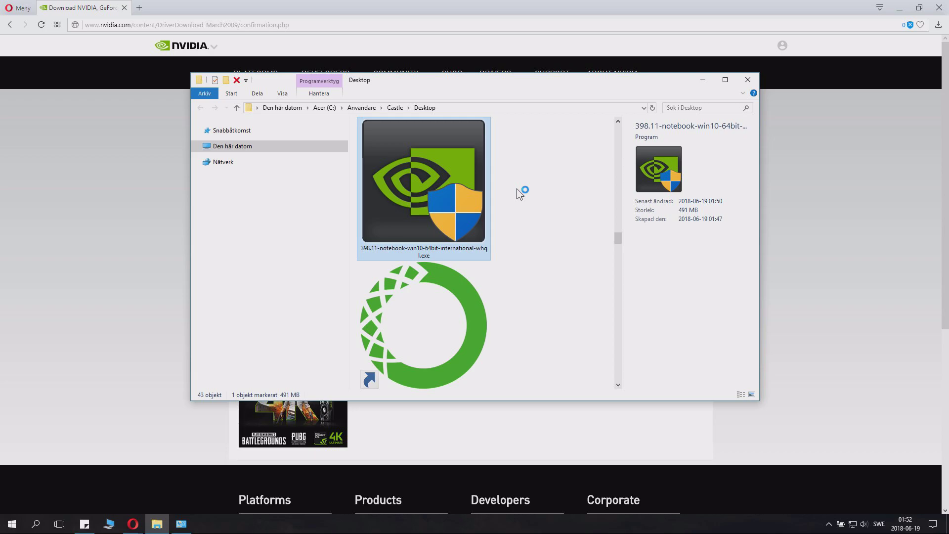
click(750, 80)
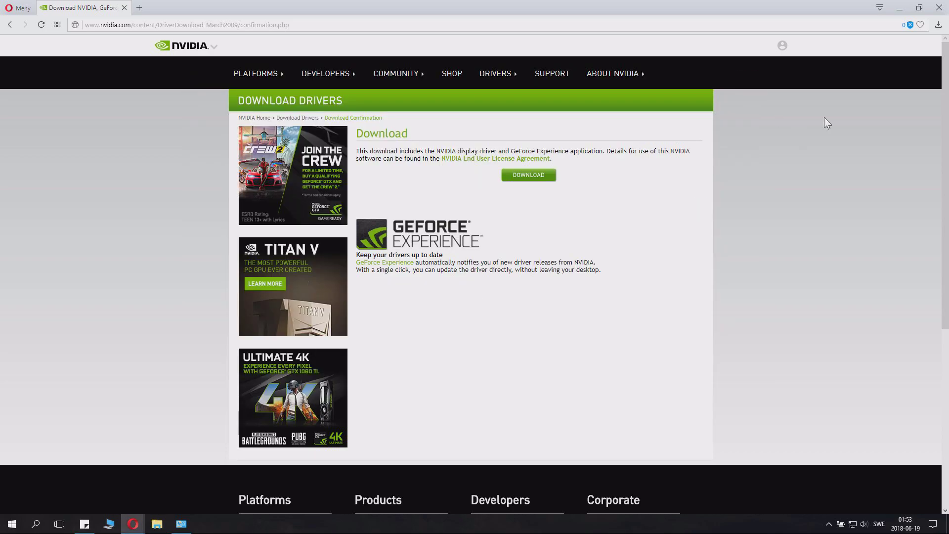
click(904, 6)
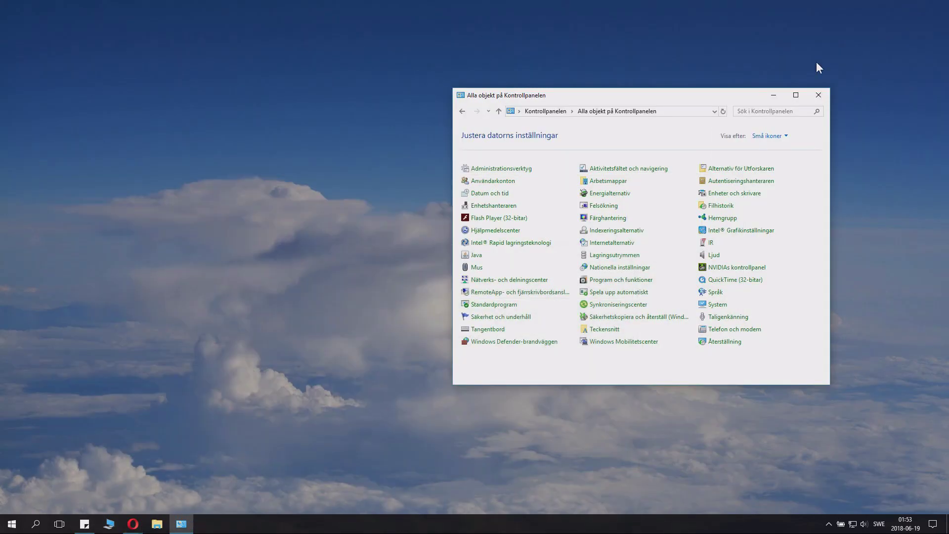
Minimize Control Panel and accept the default C:\NVIDIA\DisplayDriver\398.11\Win10_64\International extraction folder
click(773, 96)
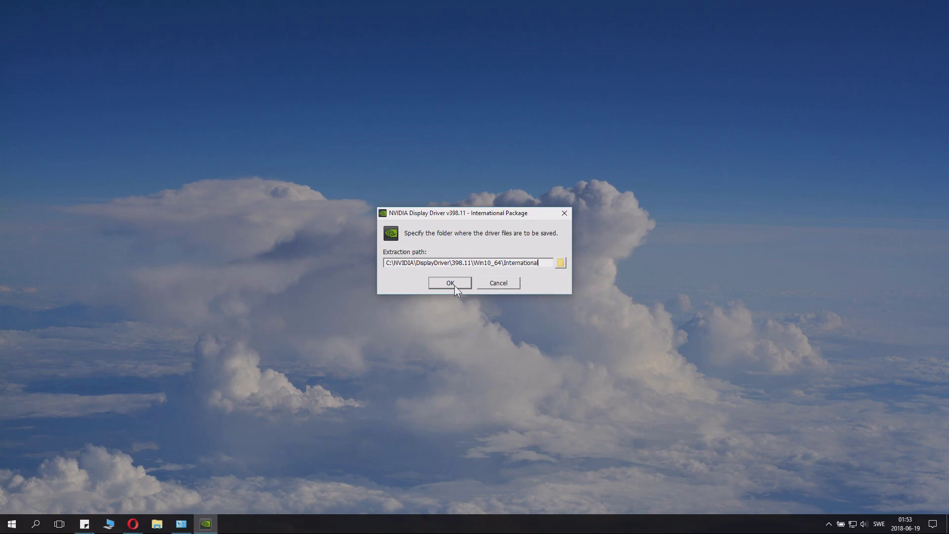
click(455, 285)
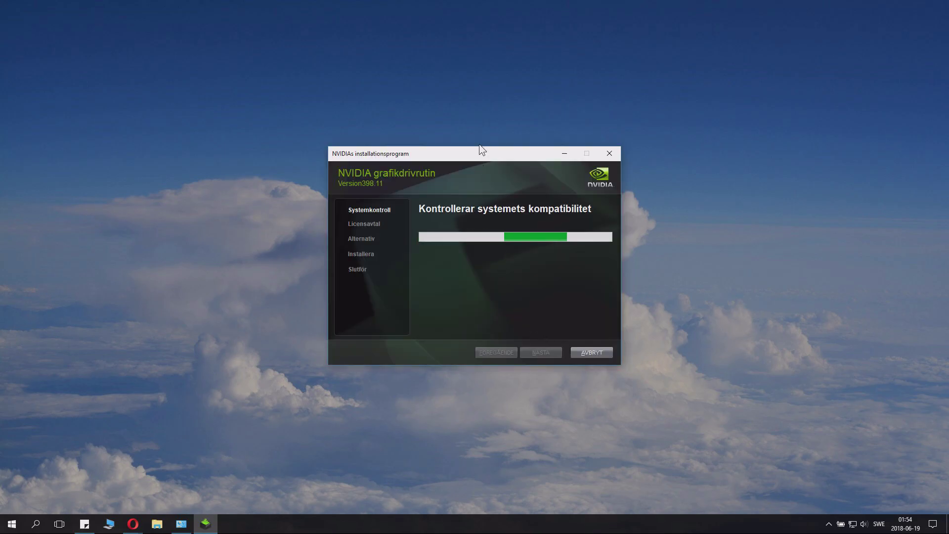
Wait for the Systemkontroll compatibility check to pass until the license agreement appears
drag(495, 154, 491, 147)
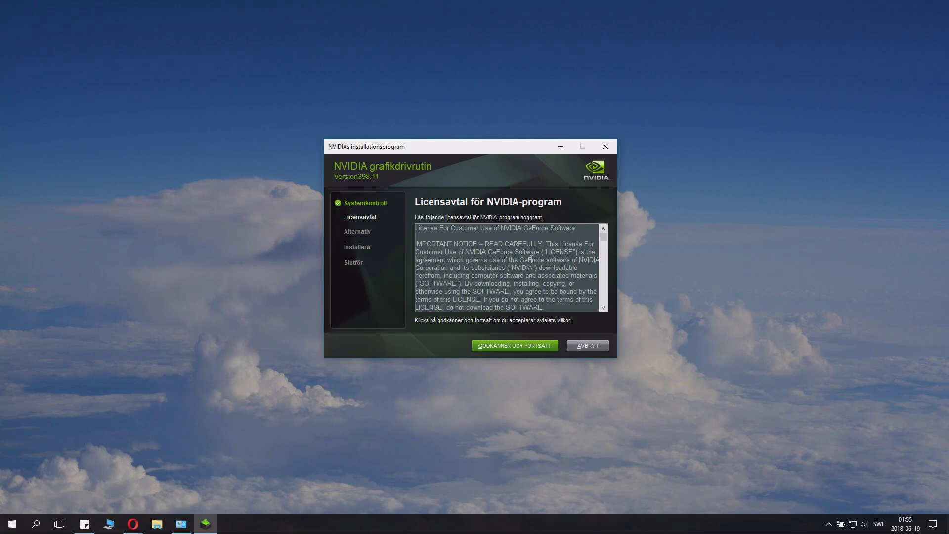
Read through the NVIDIA software license agreement text to its end
scroll(527, 243, down, 5)
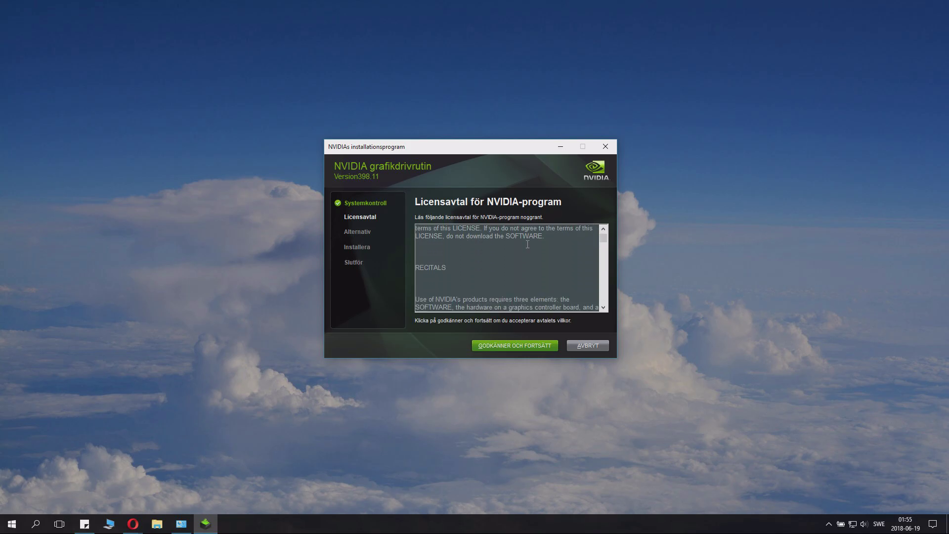
scroll(527, 244, down, 6)
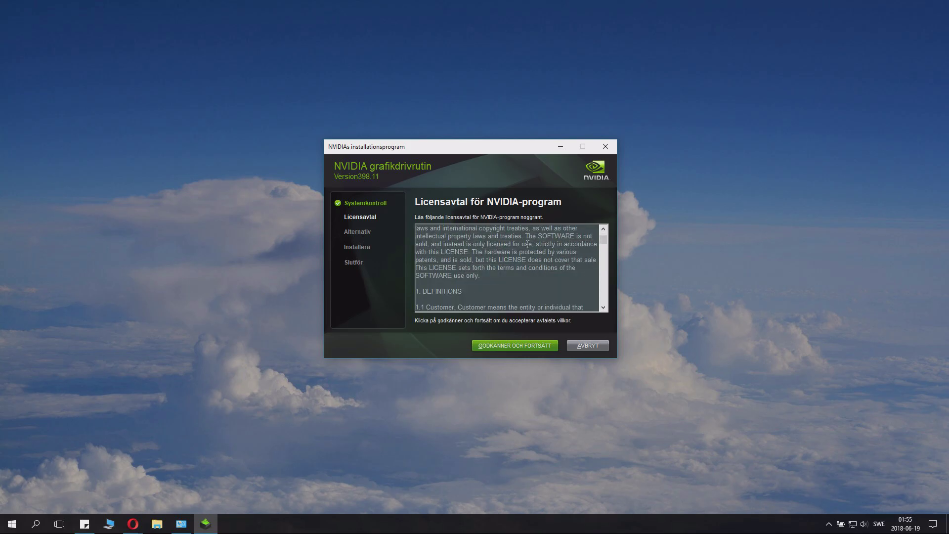
scroll(528, 244, down, 8)
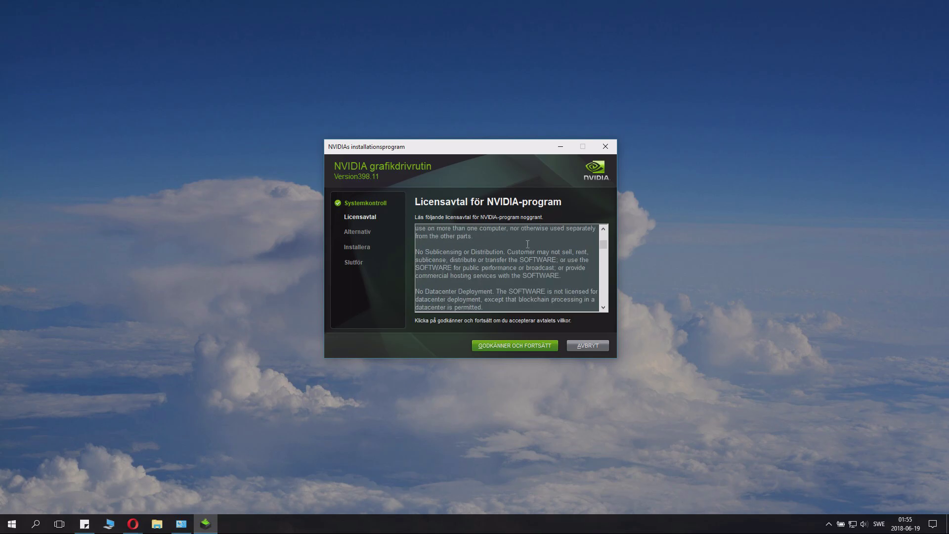
scroll(528, 244, down, 4)
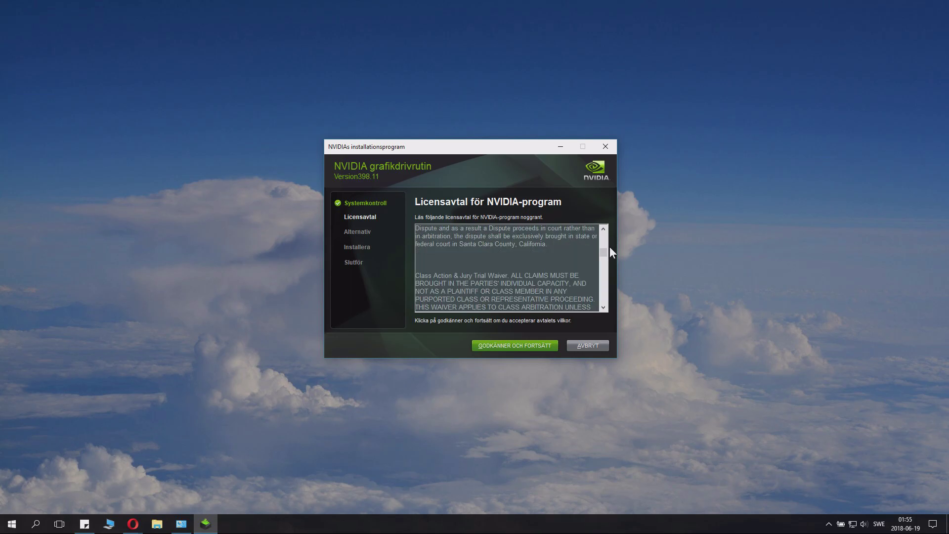
drag(605, 251, 519, 313)
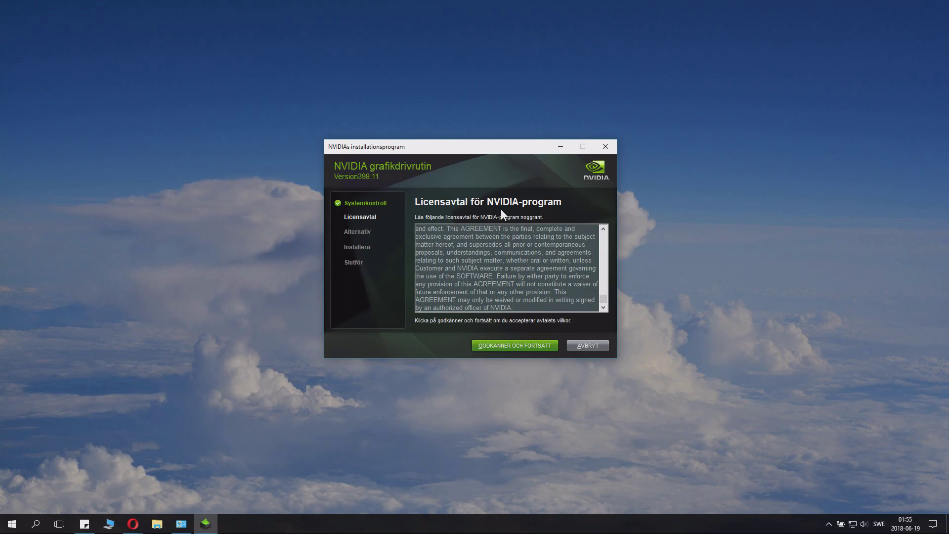
drag(454, 229, 566, 315)
click(565, 311)
Accept the license agreement and proceed with the Anpassad (Avancerad) custom installation
click(528, 346)
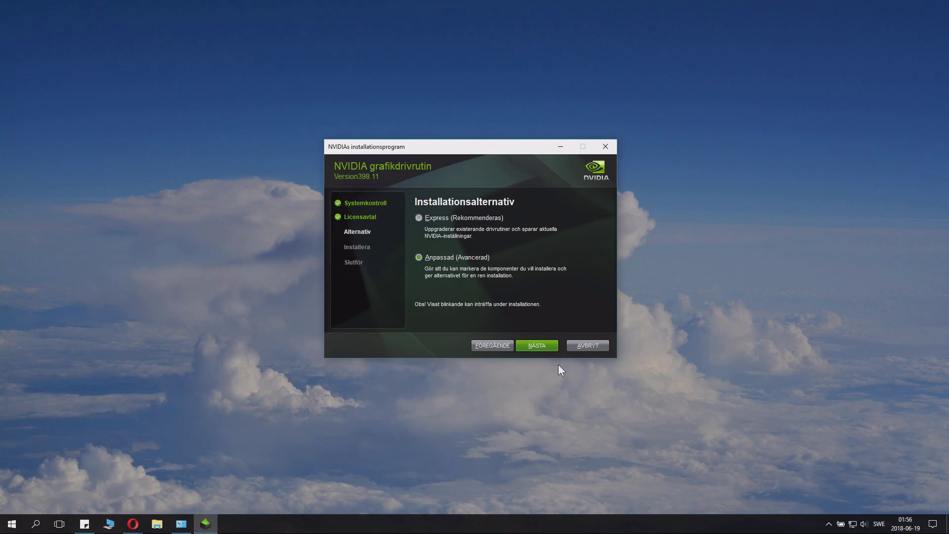
click(534, 348)
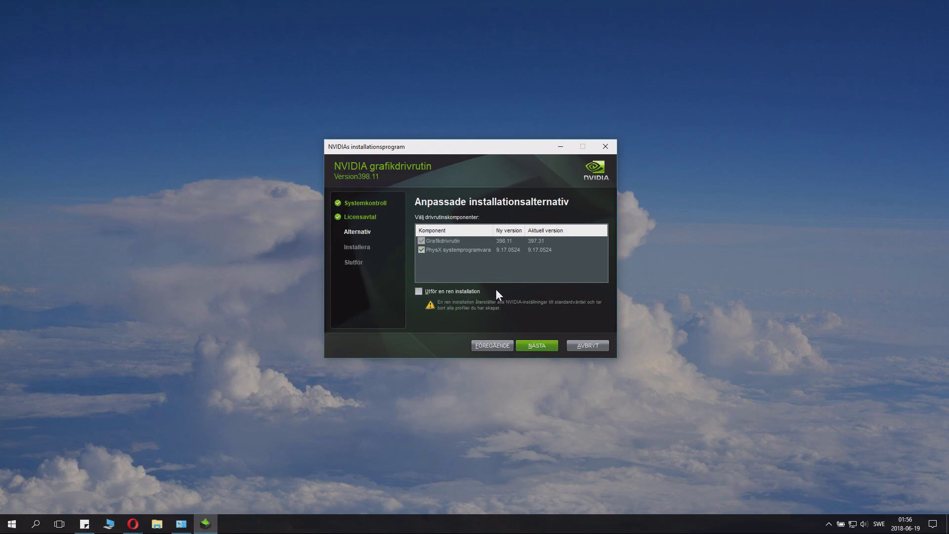
Keep Graphics Driver and PhysX components, enable Utför en ren installation, and start installing
click(421, 242)
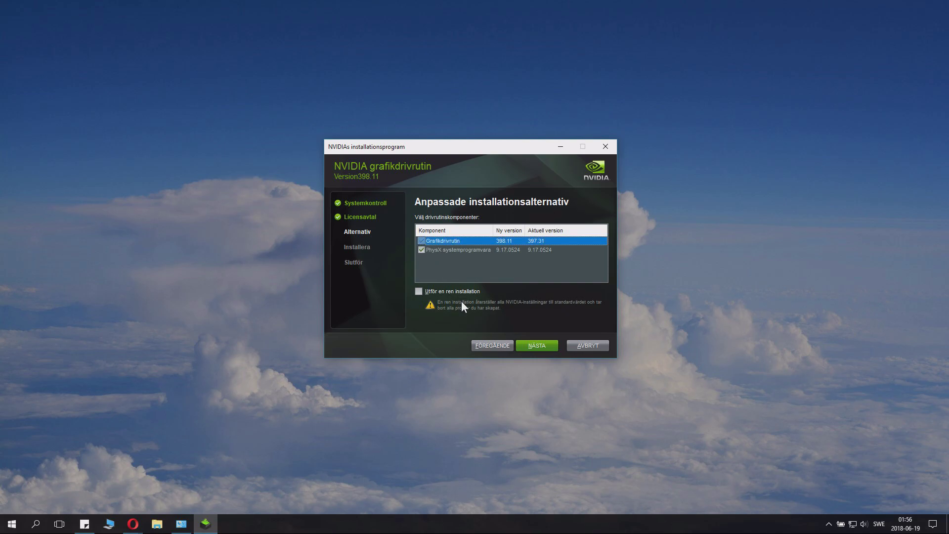
click(434, 262)
click(421, 251)
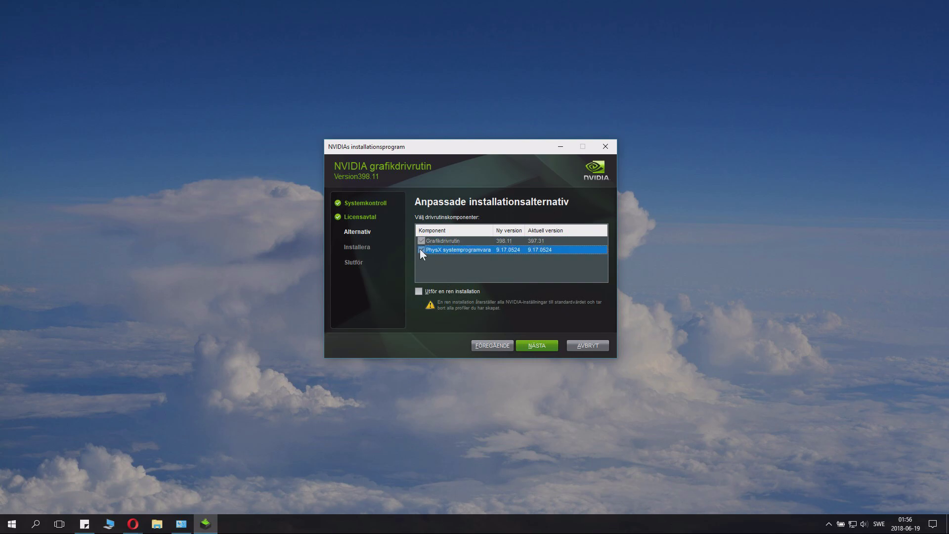
click(456, 266)
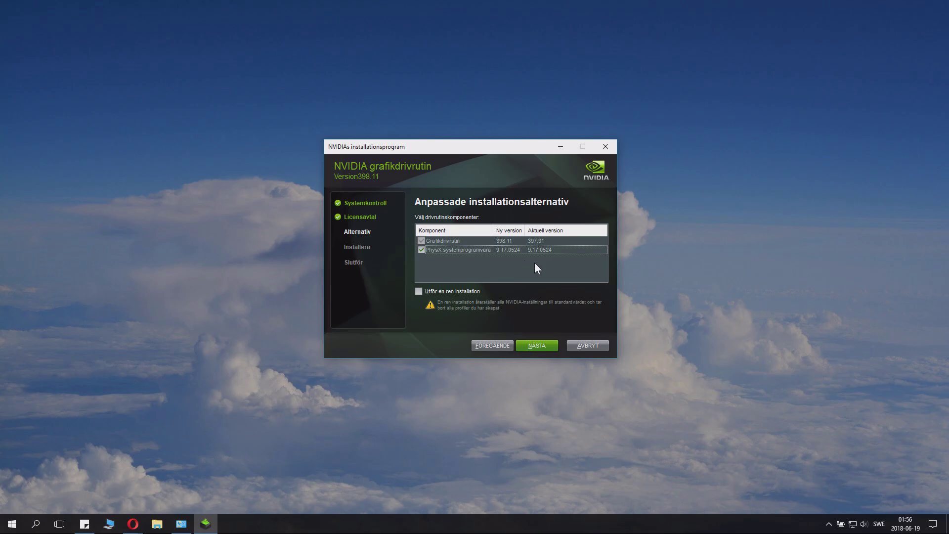
click(420, 292)
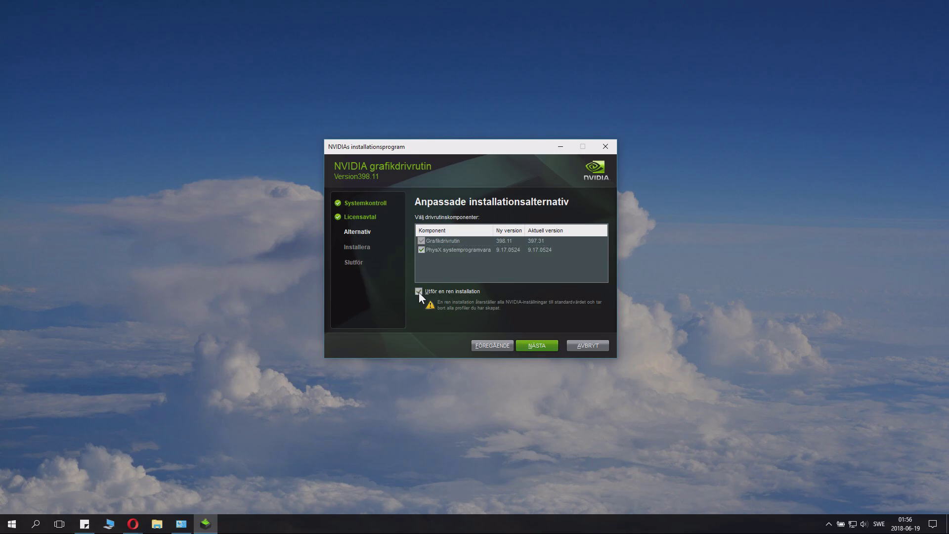
click(429, 265)
mouse_move(522, 149)
mouse_down()
mouse_move(520, 111)
mouse_move(535, 146)
mouse_up()
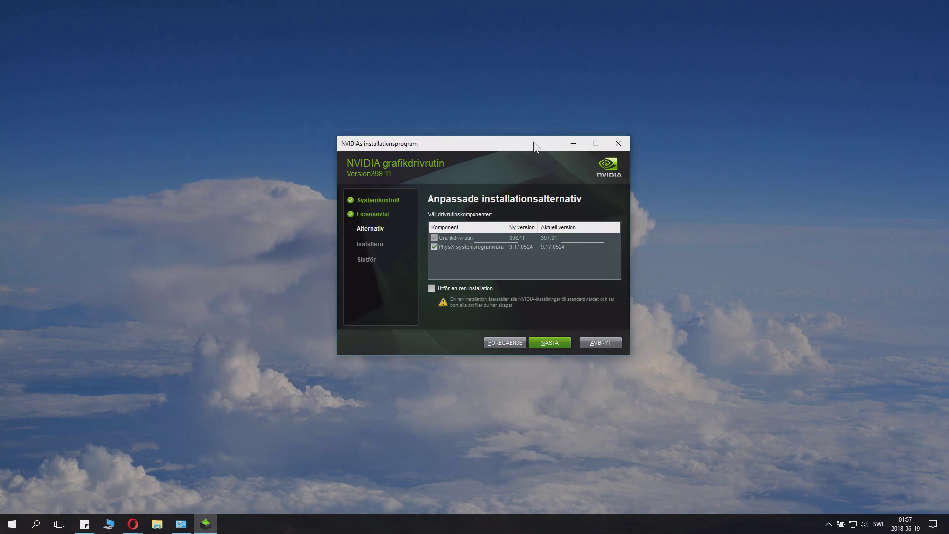
click(432, 290)
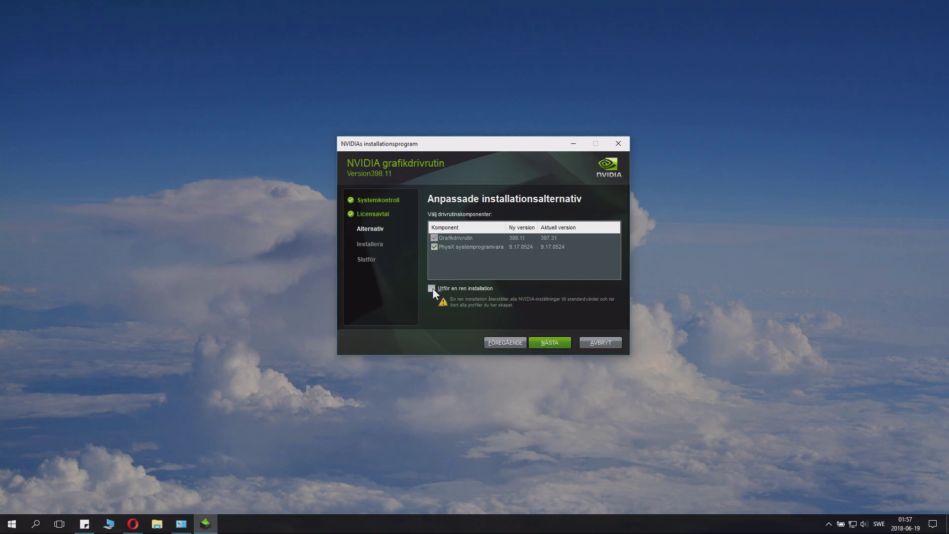
click(554, 342)
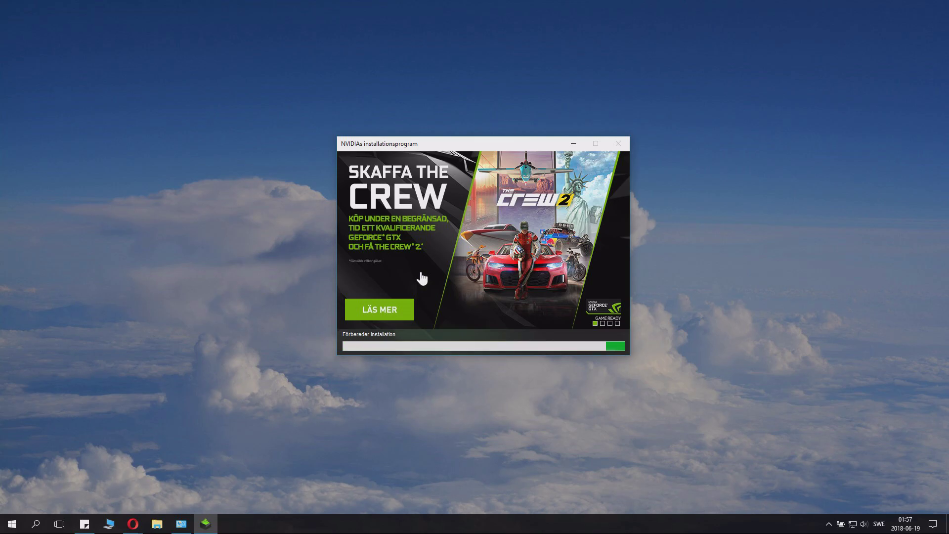
Let the installer progress from Förbereder installation to installing the graphics driver
click(685, 385)
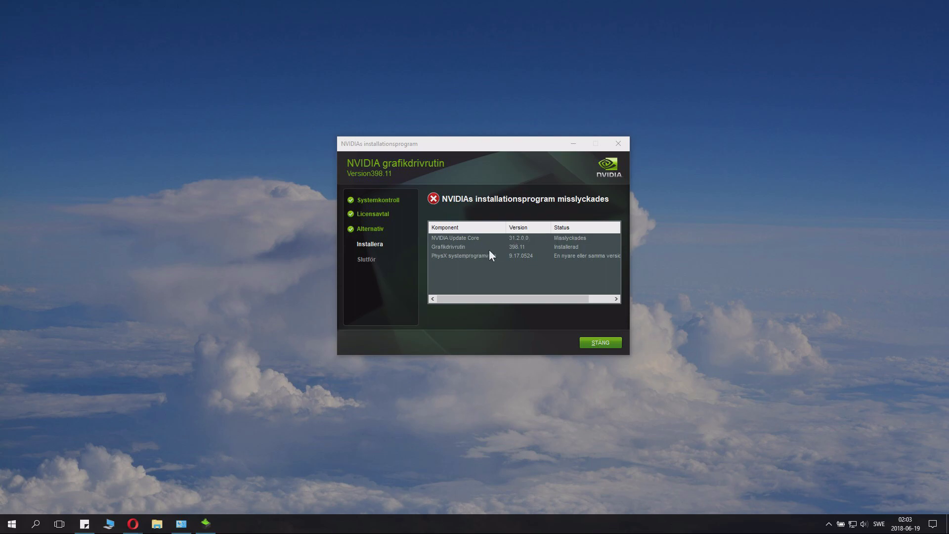
Review results showing driver 398.11 installed and NVIDIA Update Core failed, then close the installer
click(583, 249)
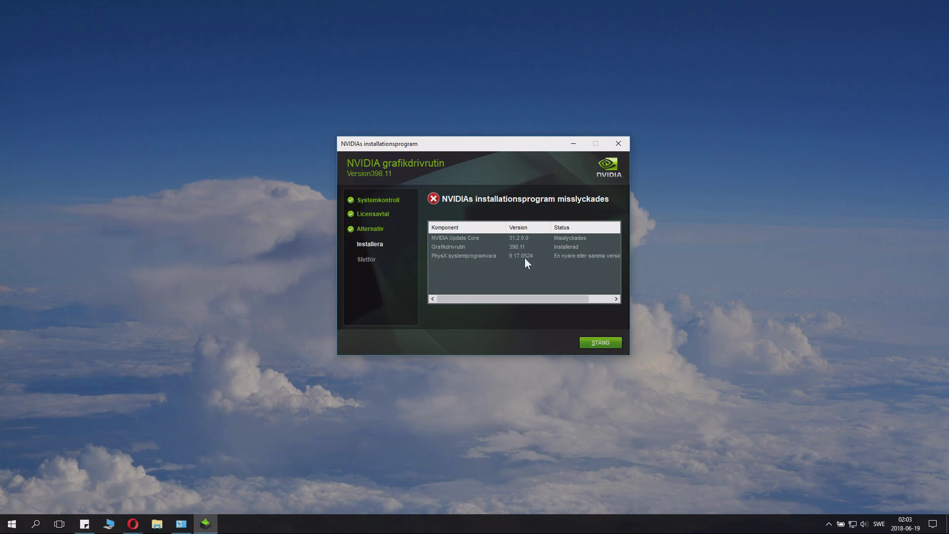
drag(567, 299, 530, 296)
click(601, 342)
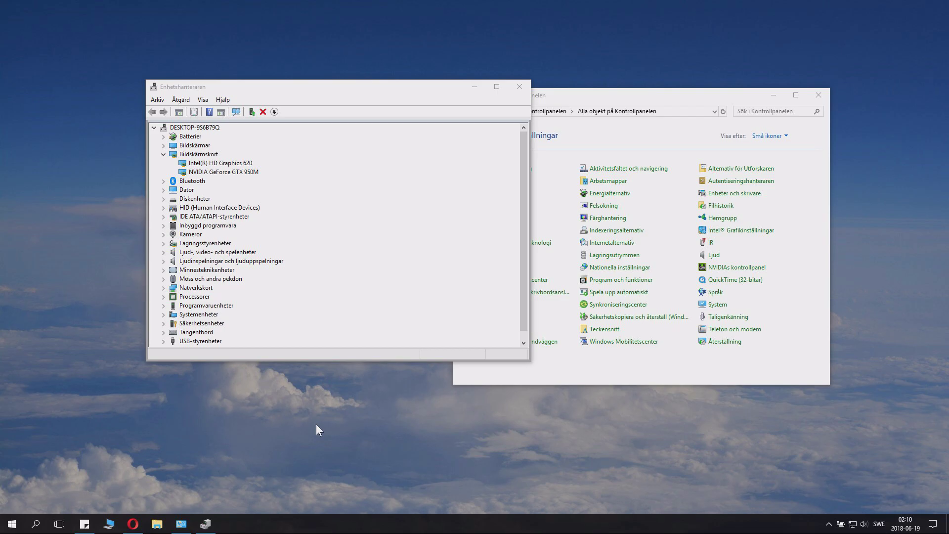
Confirm the GeForce GTX 950M driver version reads 24.21.13.9811, then close Device Manager without changes
drag(400, 86, 490, 113)
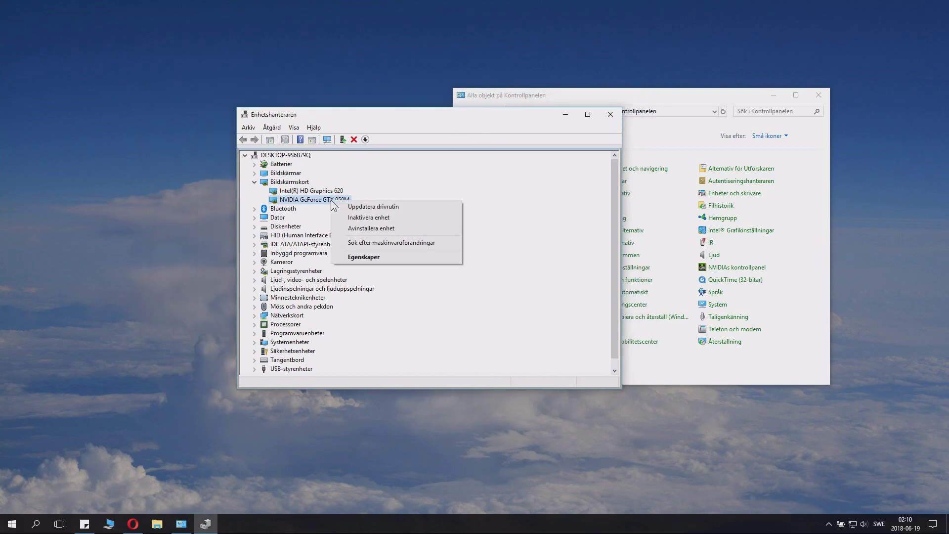
click(366, 257)
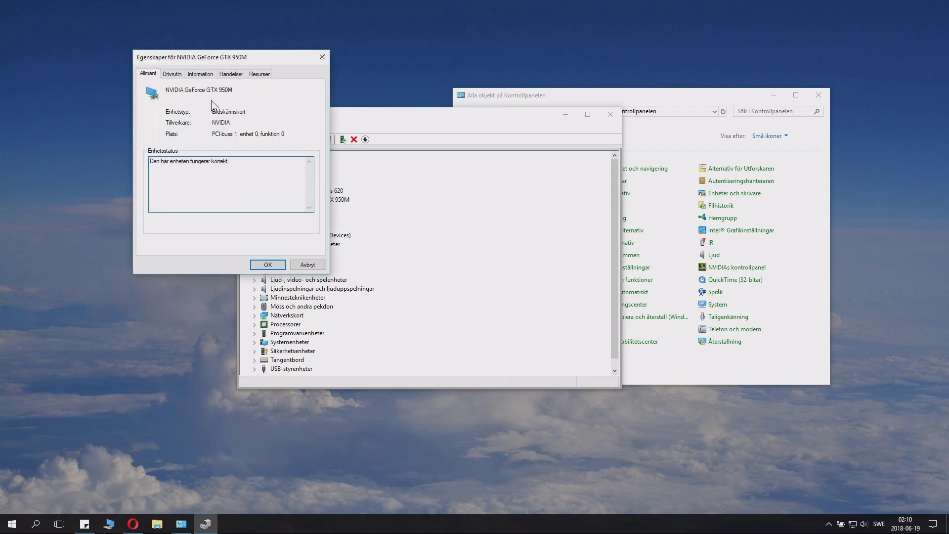
click(176, 76)
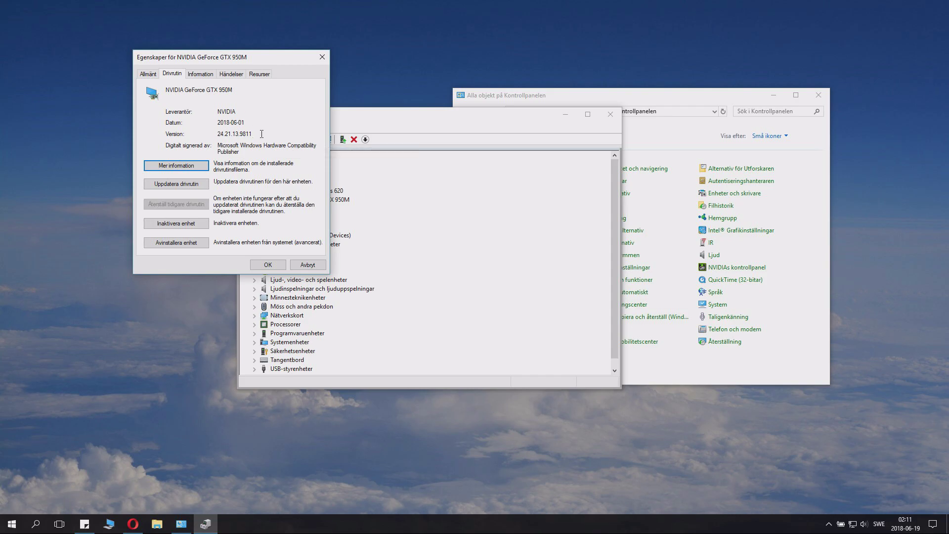
drag(260, 134, 235, 135)
click(307, 265)
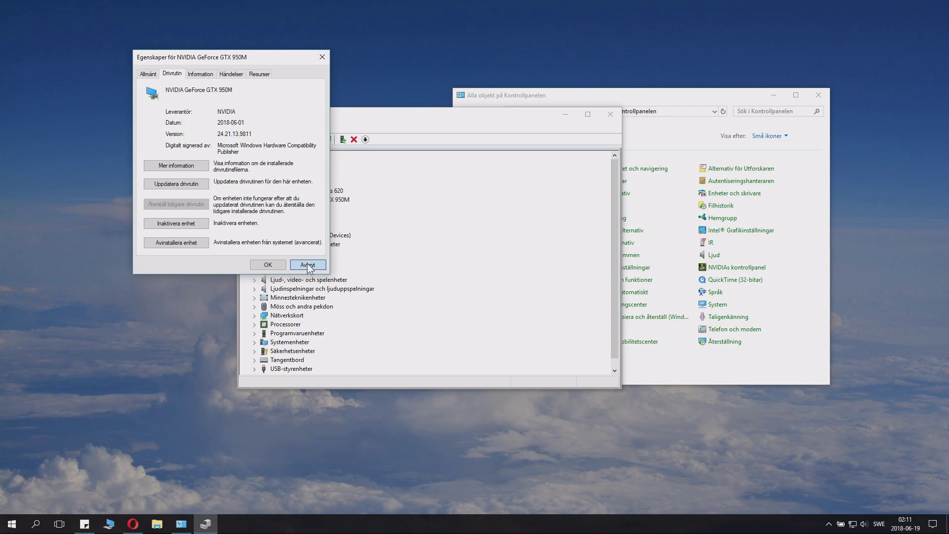
click(610, 114)
Close Control Panel and launch NVIDIA Control Panel from the desktop to view version 398.11
click(819, 95)
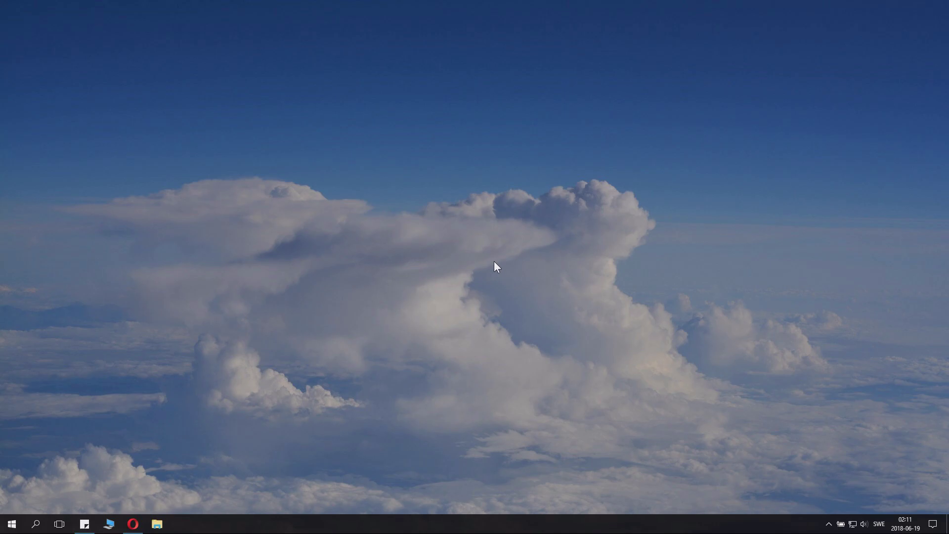
right_click(413, 229)
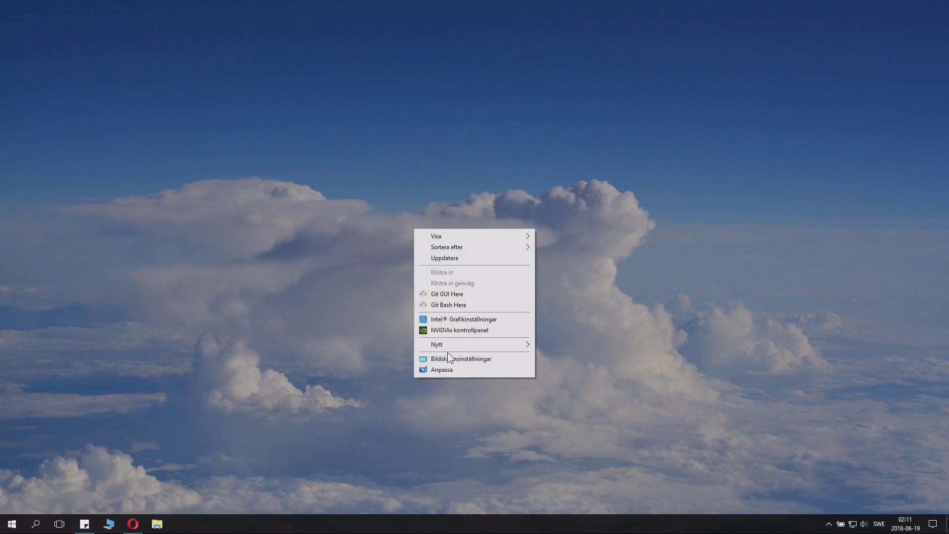
click(473, 330)
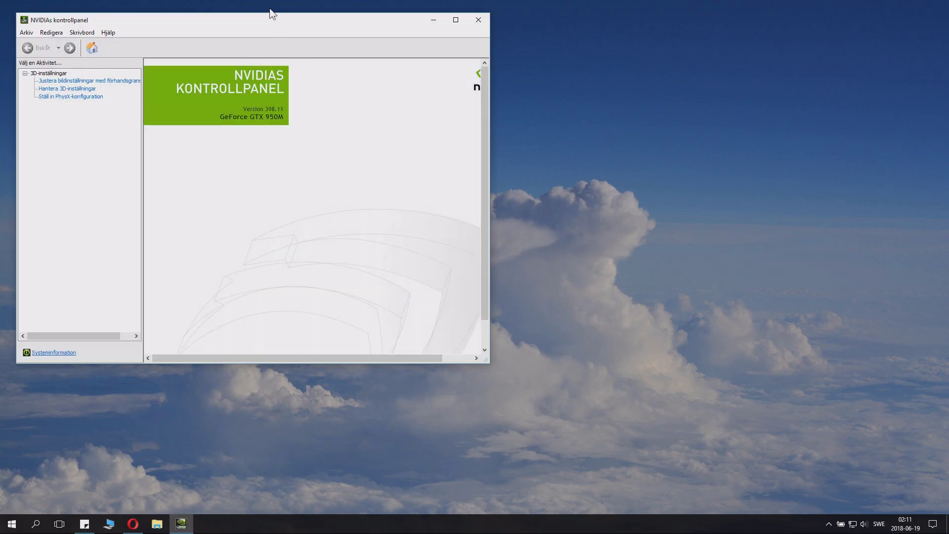
drag(312, 15, 484, 45)
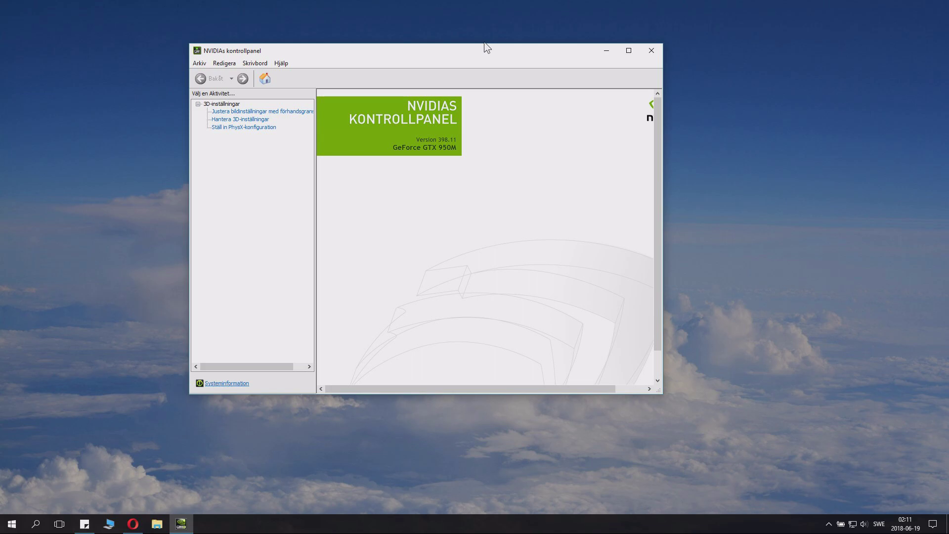
click(651, 49)
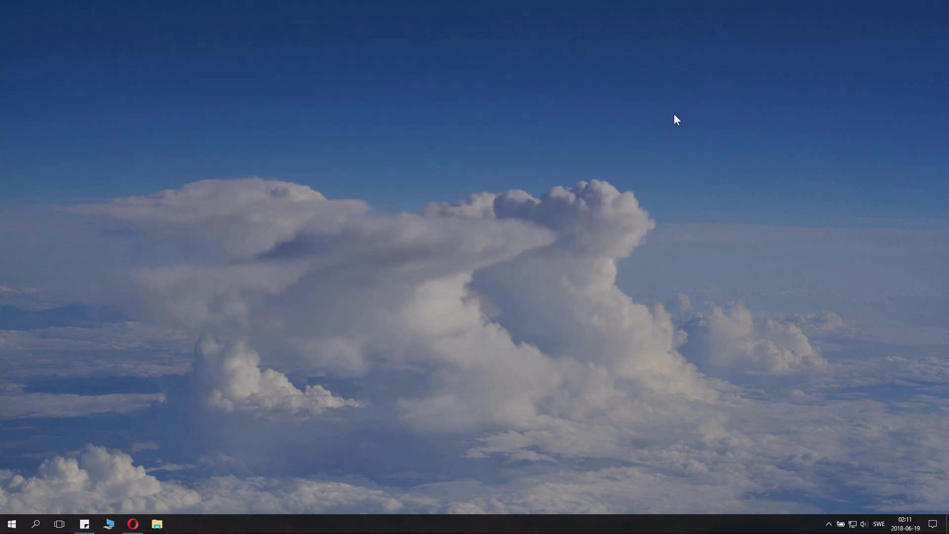